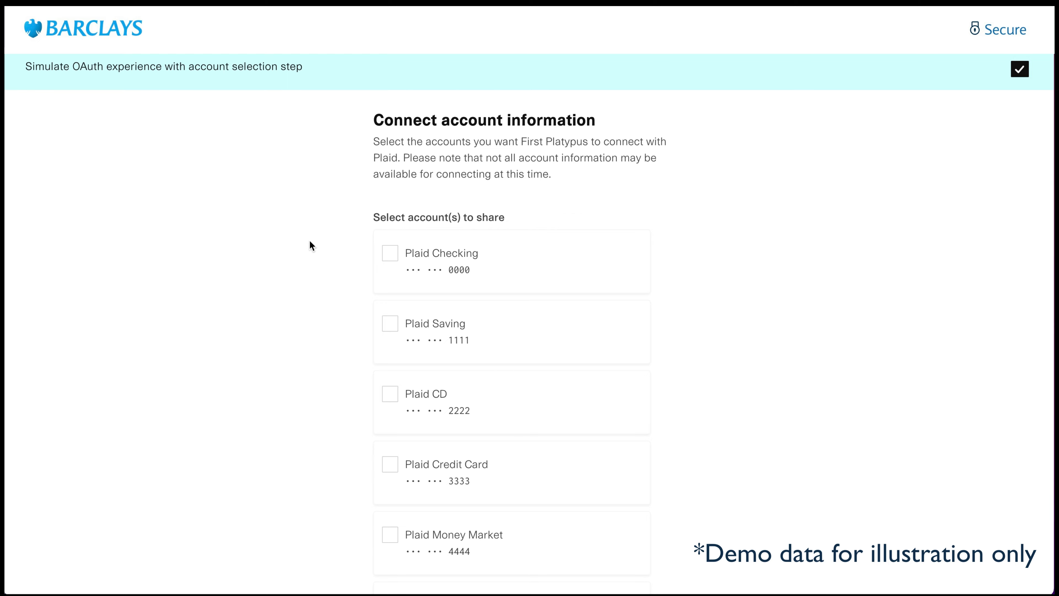
- Select the Plaid Checking, Plaid Credit Card and Plaid Mortgage accounts to share
scroll(309, 240, "down", 2)
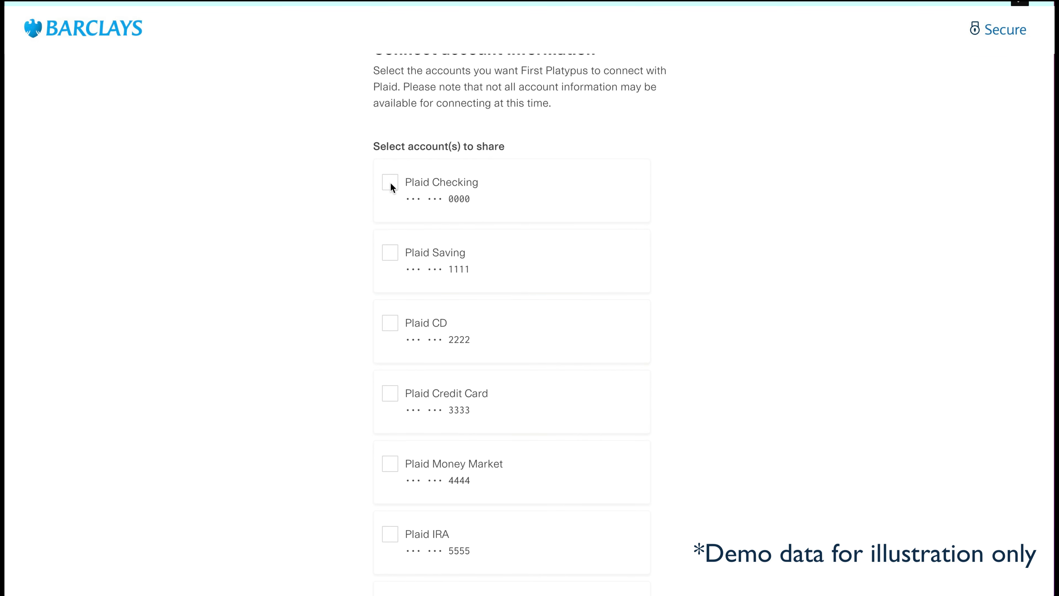
left_click(391, 184)
scroll(315, 266, "down", 2)
scroll(315, 266, "down", 3)
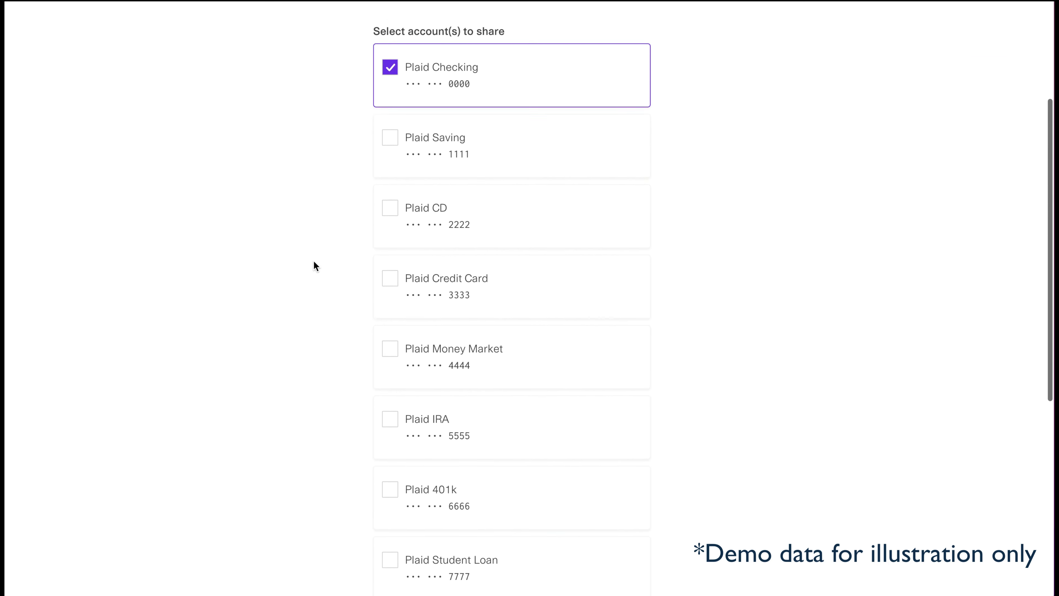
left_click(391, 206)
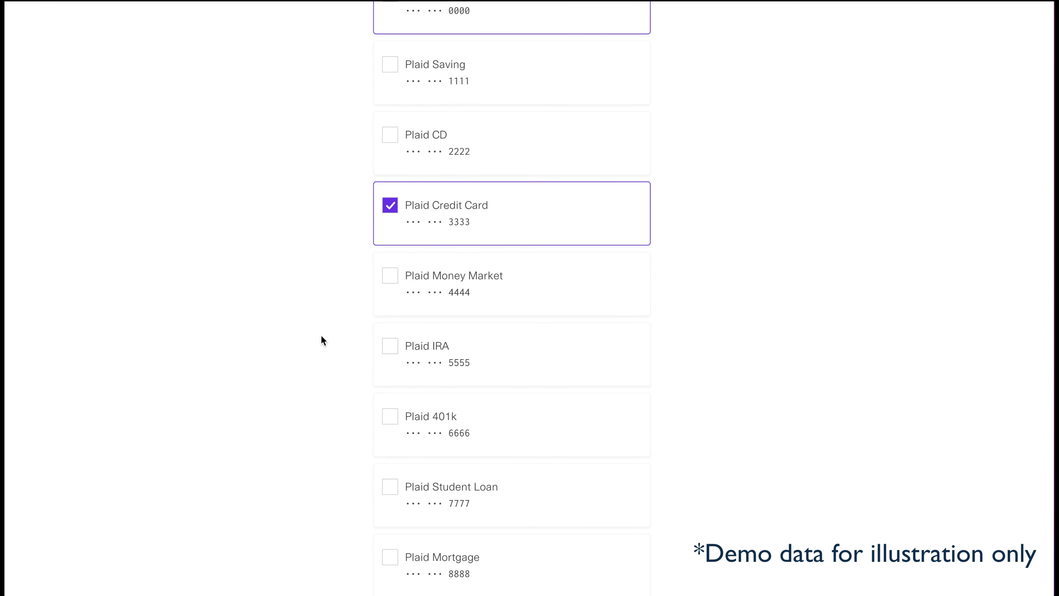
scroll(321, 338, "down", 4)
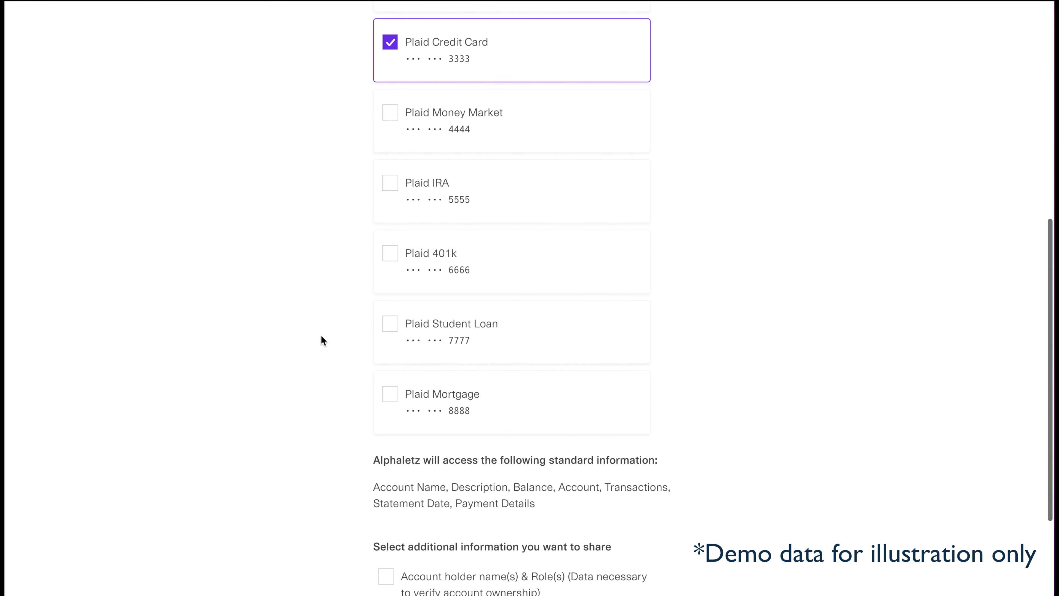
left_click(390, 396)
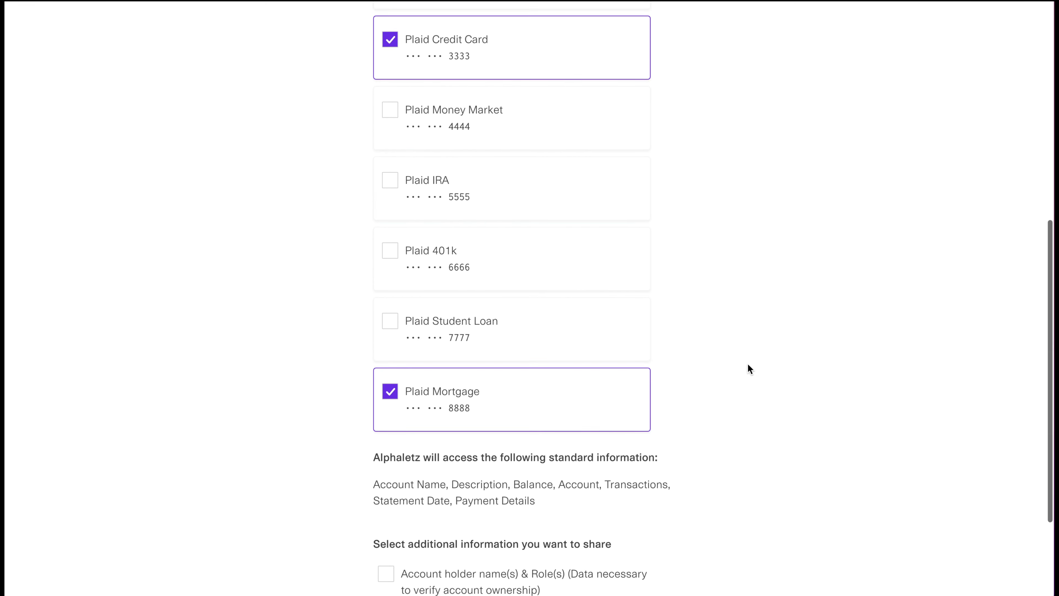
- Share the account holder names and roles plus the account and routing numbers, and continue to the confirmation page
scroll(747, 365, "down", 4)
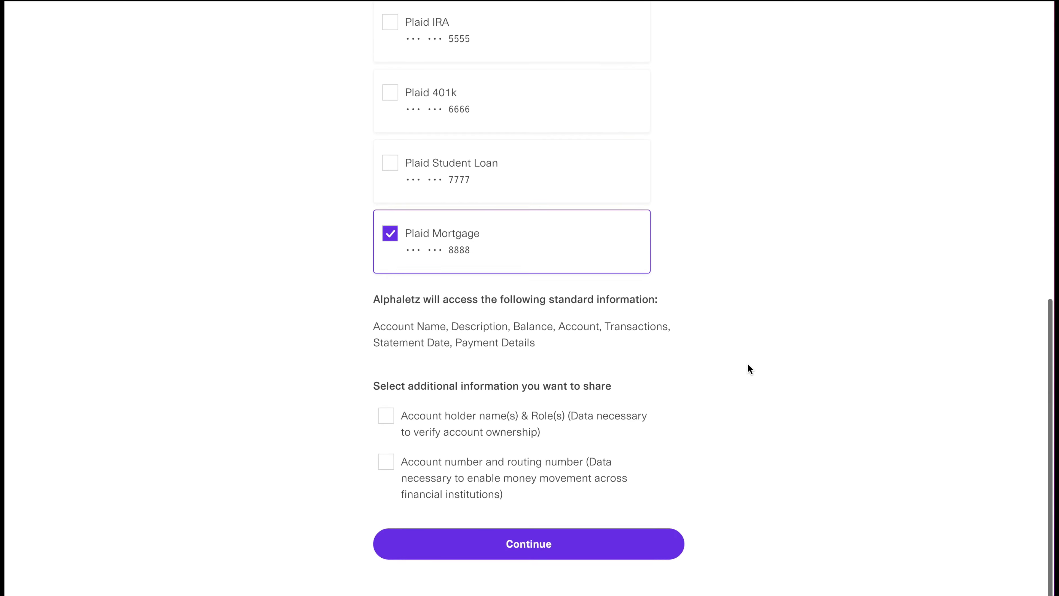
left_click(386, 420)
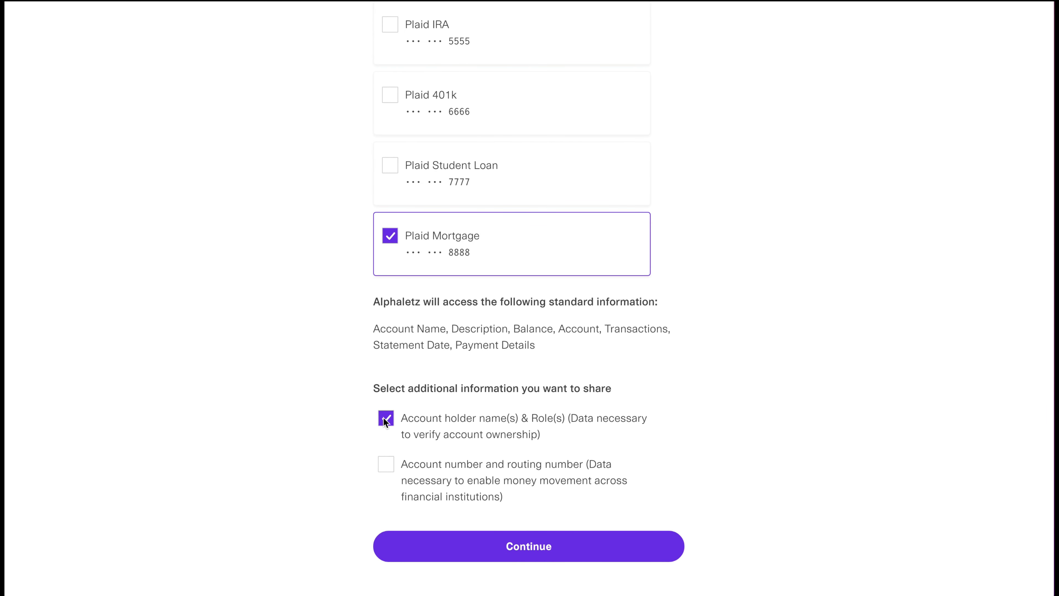
left_click(386, 463)
left_click(520, 547)
- Accept the Terms and Conditions, connect the account information and complete the Plaid linking for Barclays (UK) - Online Banking: Business
left_click(386, 484)
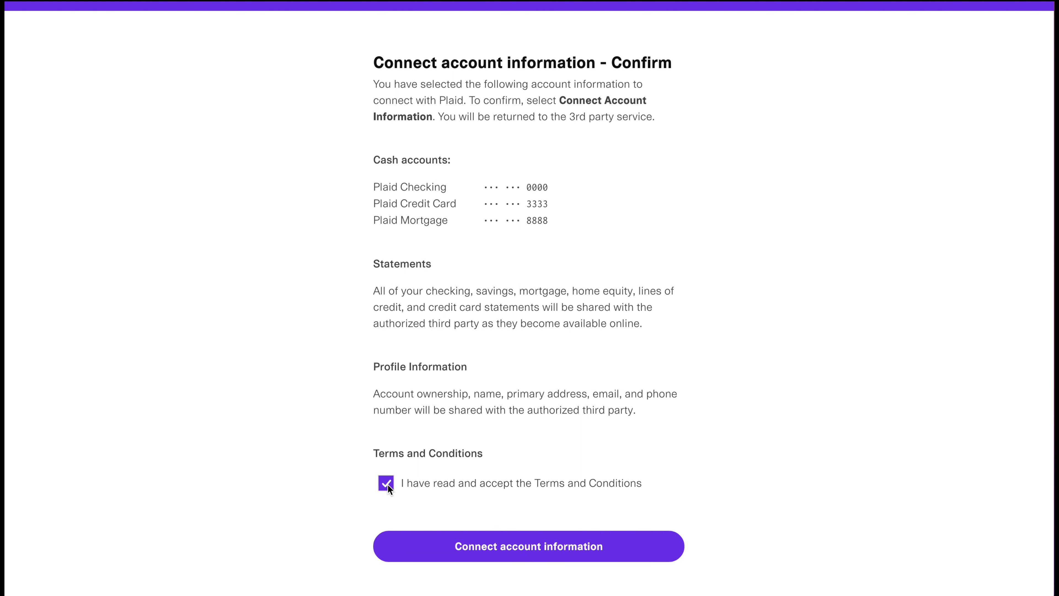
left_click(518, 545)
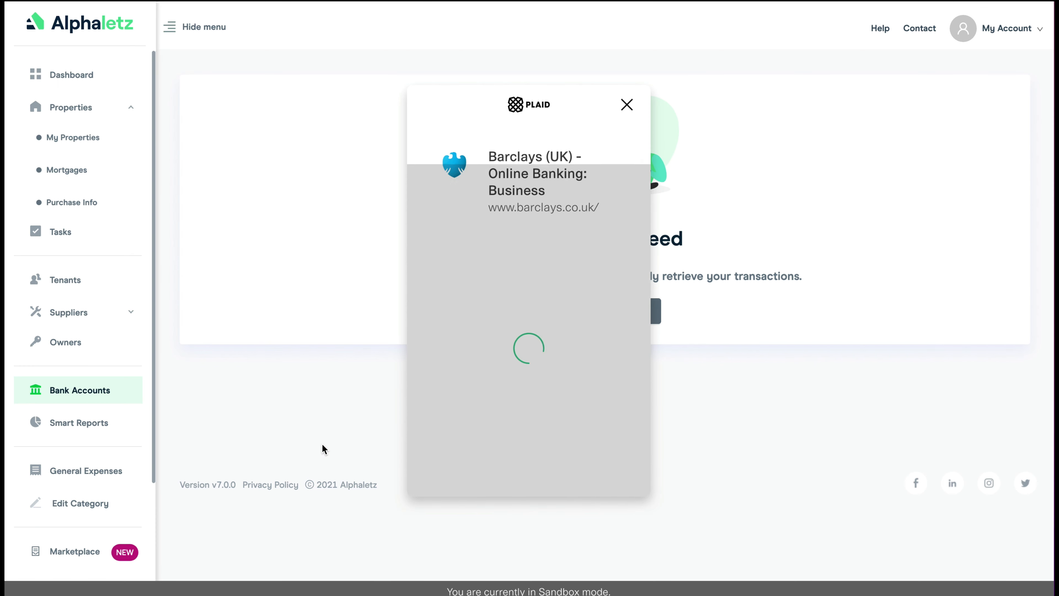
left_click(514, 450)
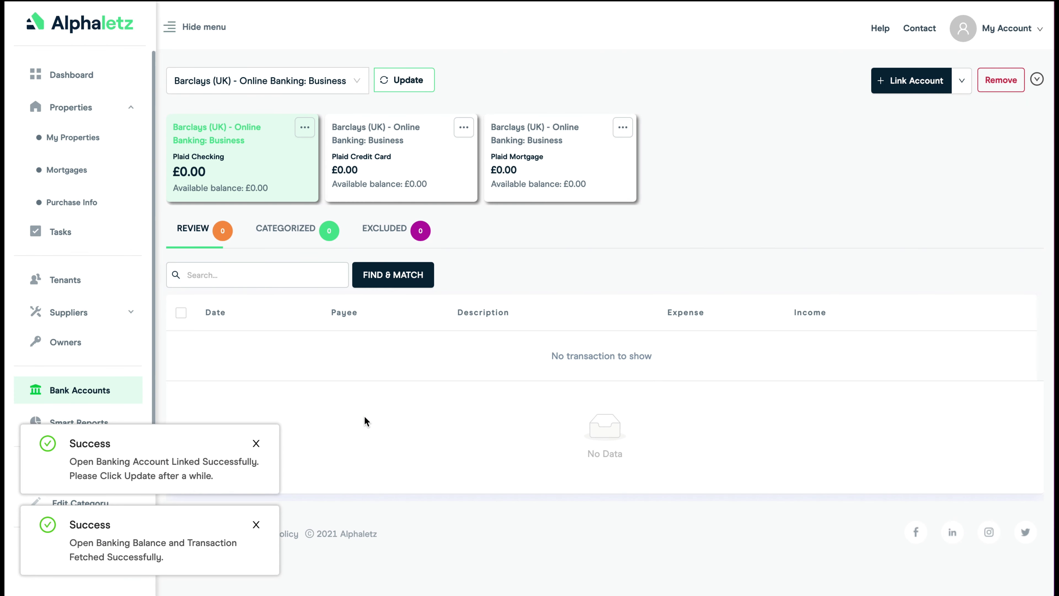
- Dismiss the two success notifications and update the linked Barclays accounts to fetch their balances and transactions
left_click(256, 444)
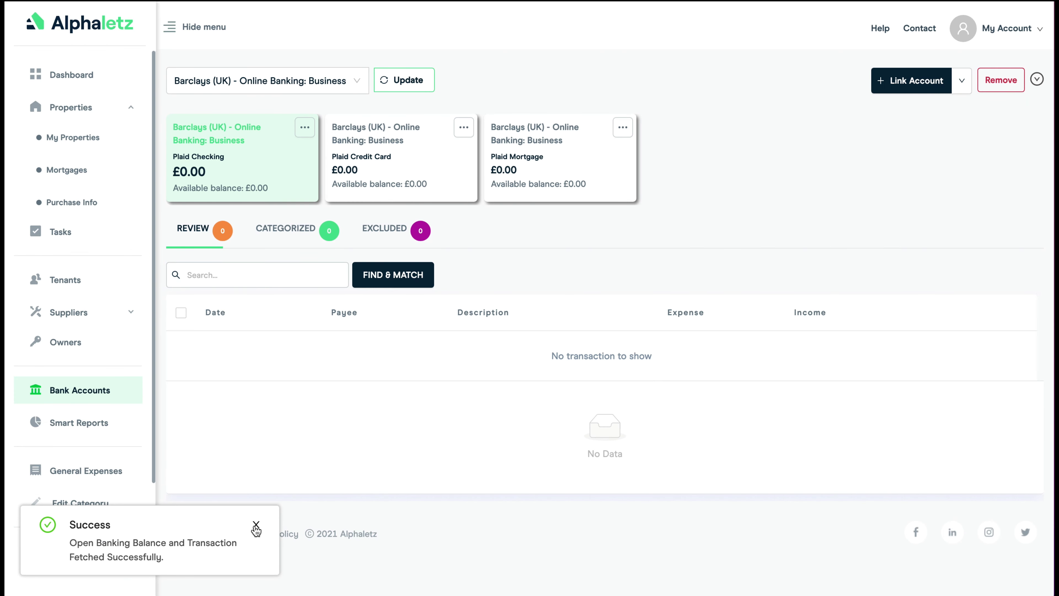
left_click(256, 528)
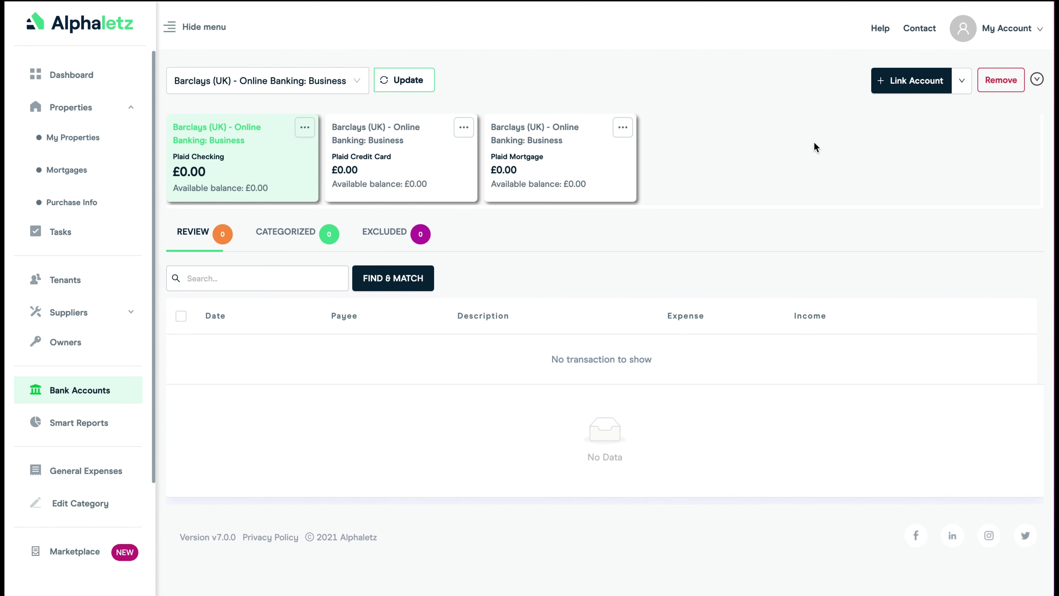
left_click(401, 84)
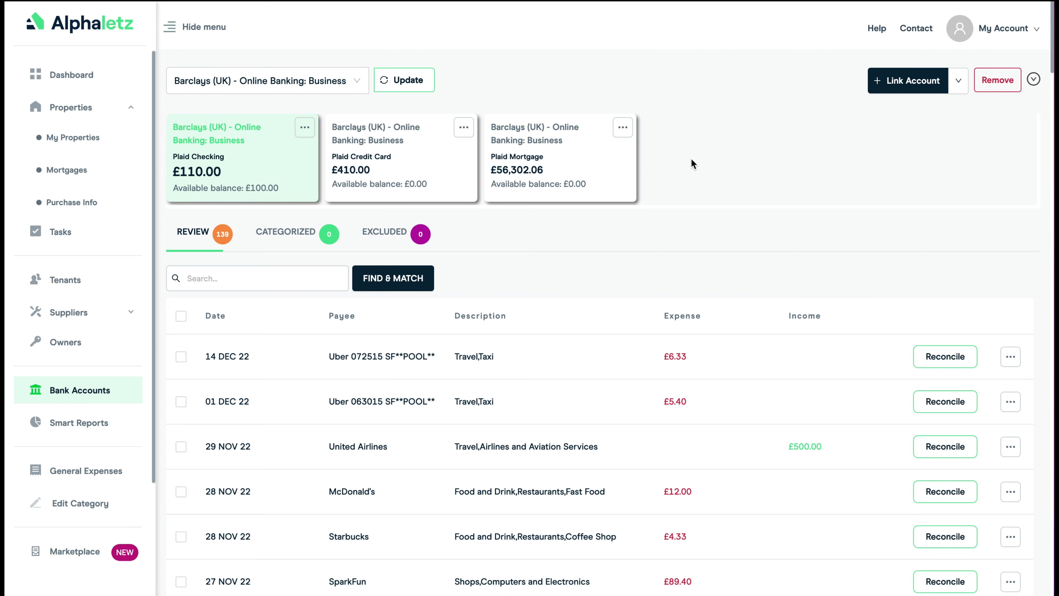
- Review the Plaid Checking transactions, look at the Plaid Credit Card transactions and return to Plaid Checking
scroll(691, 161, "down", 3)
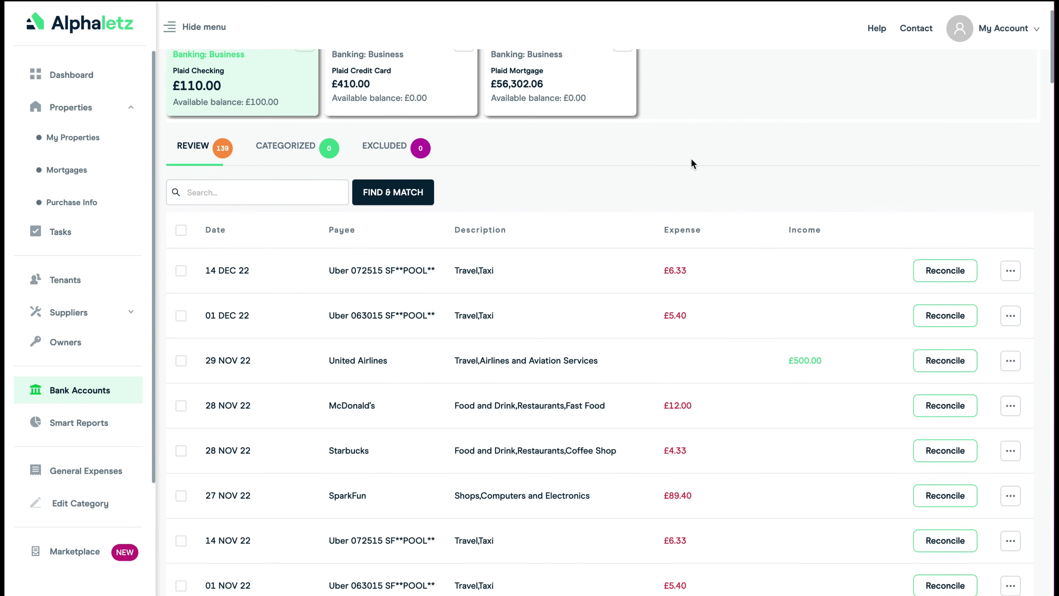
scroll(691, 159, "up", 3)
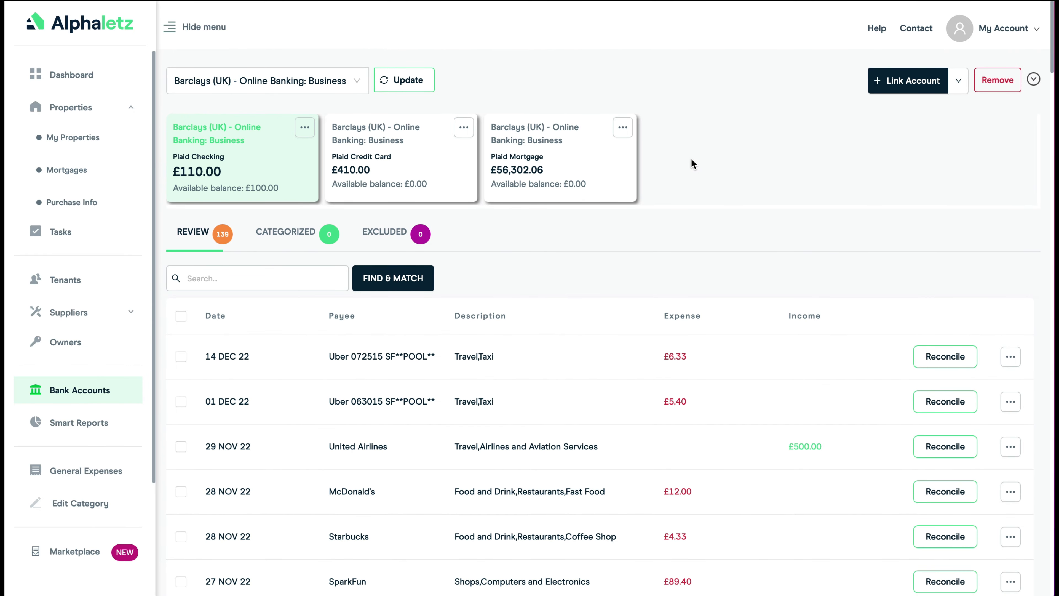
left_click(366, 158)
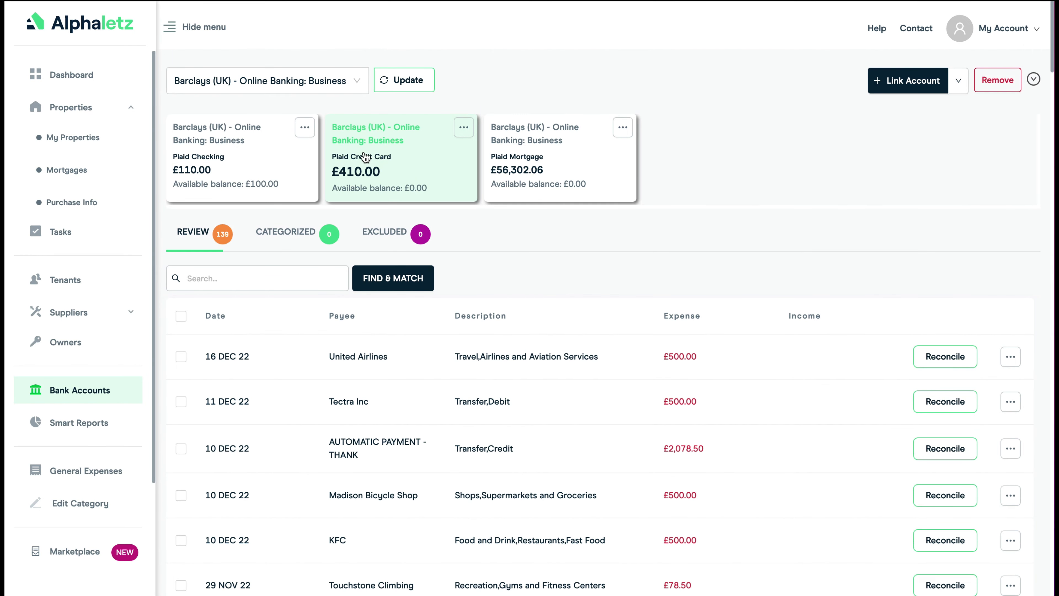
left_click(216, 161)
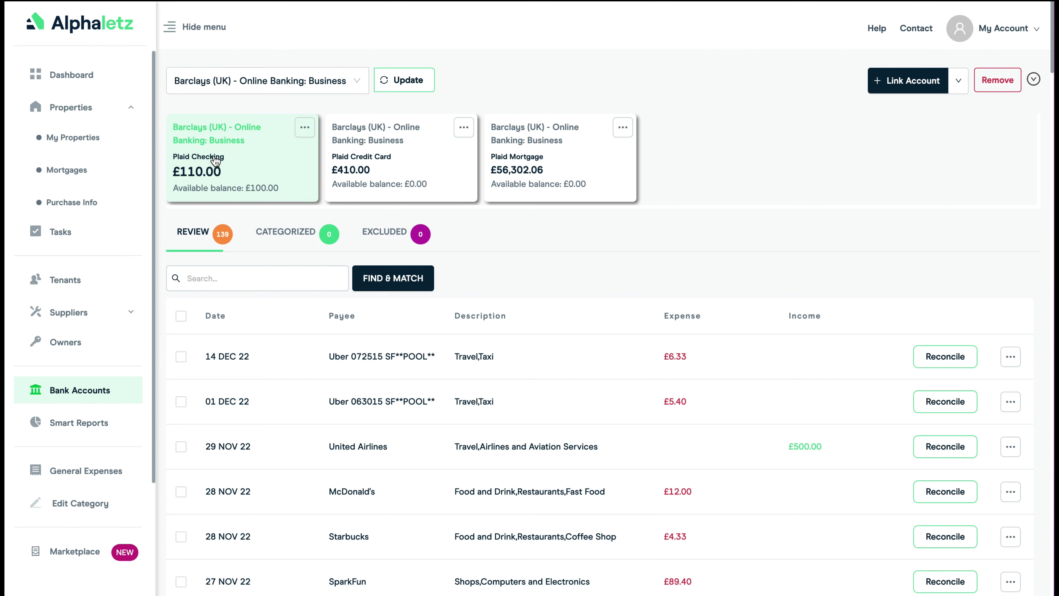
- Filter the Plaid Checking transactions by "income" and select all of them with Find & Match
left_click(295, 279)
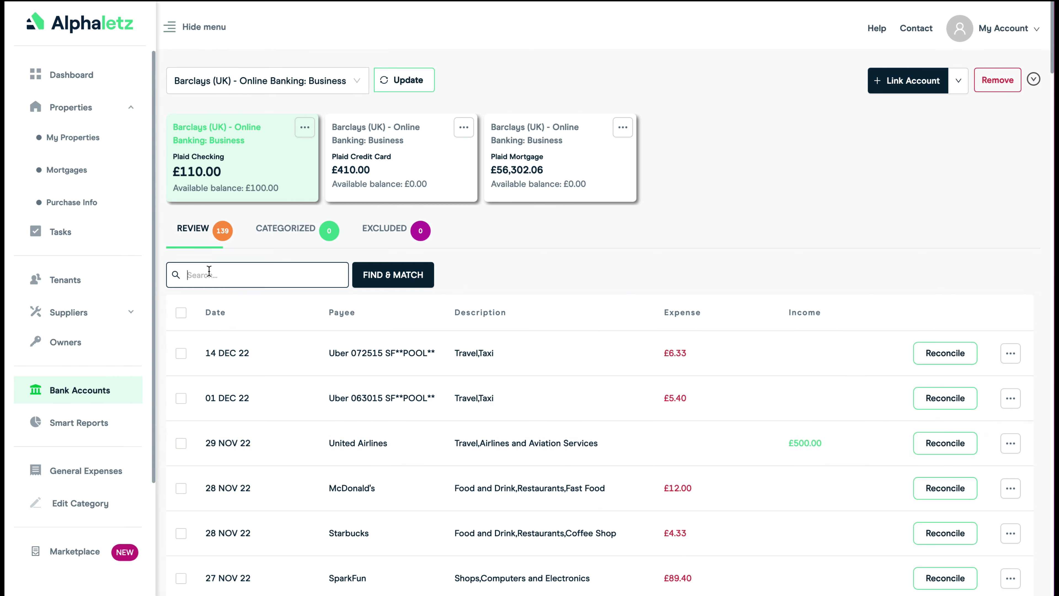
type("income")
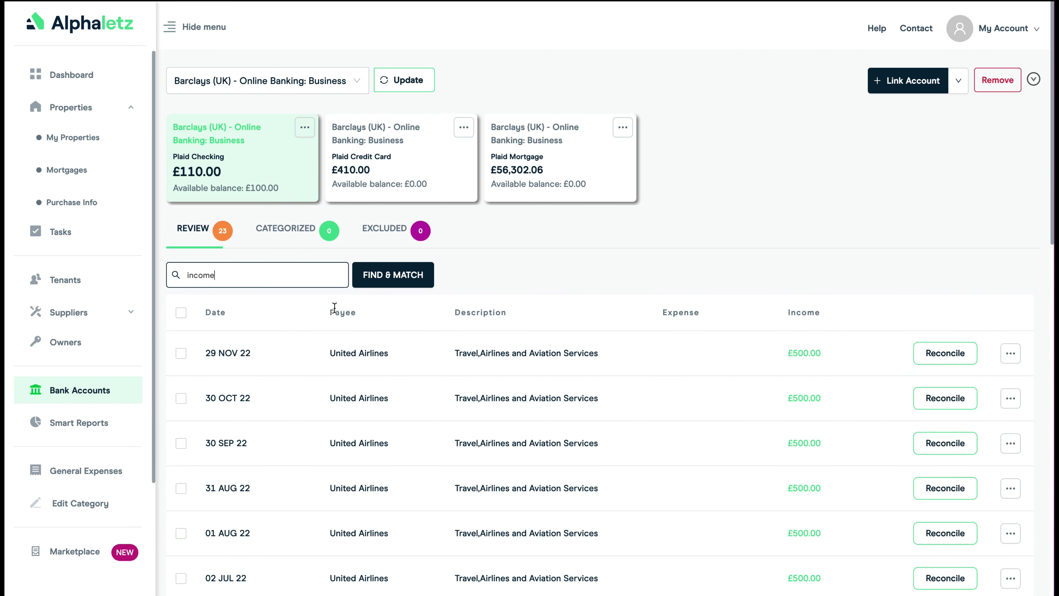
left_click(390, 278)
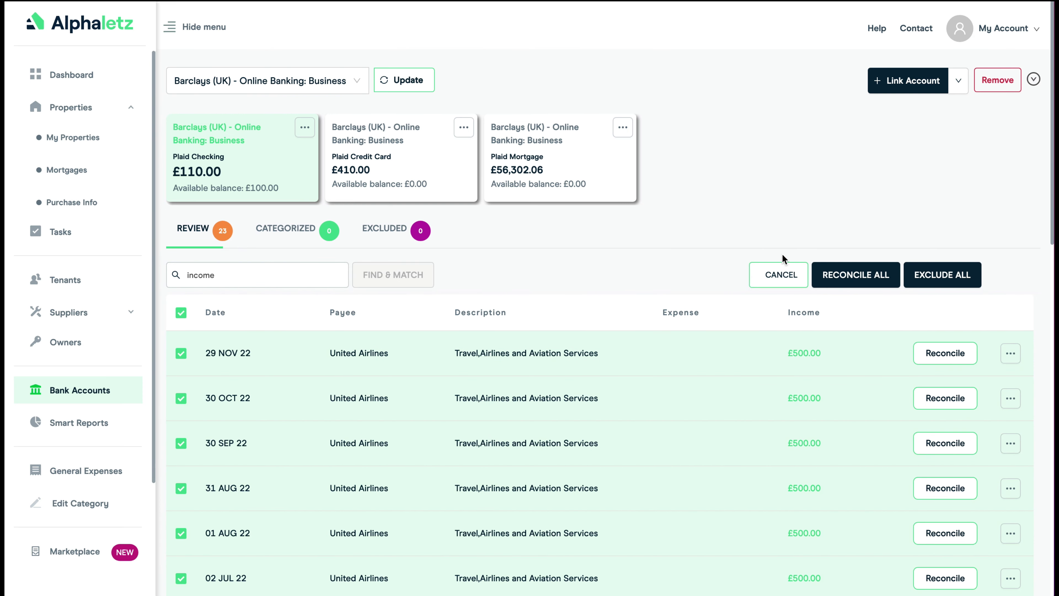
- Reconcile all selected transactions against the London Apartment property and its Current lease
left_click(854, 276)
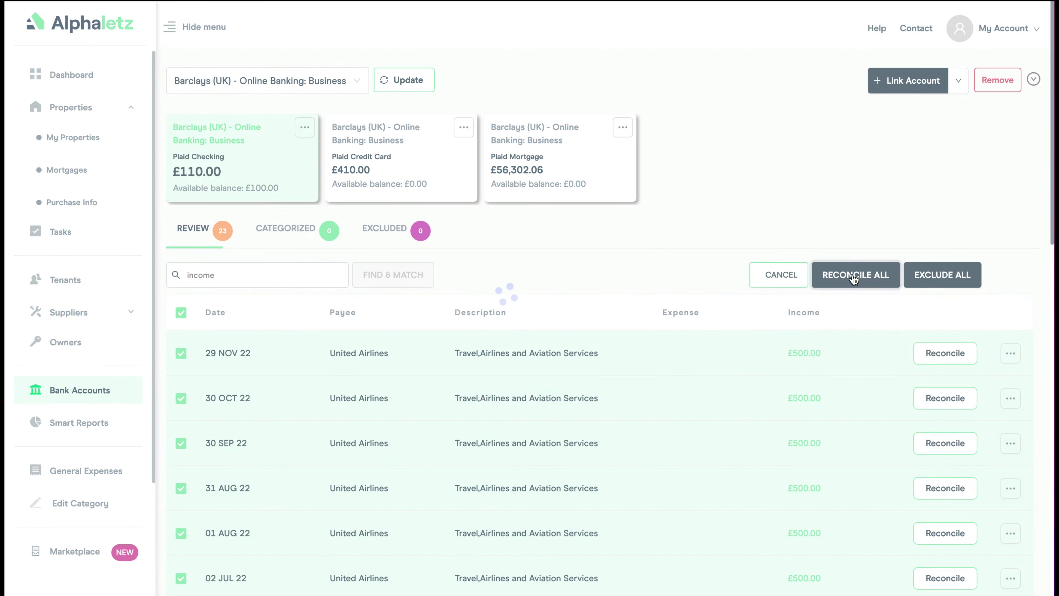
left_click(247, 311)
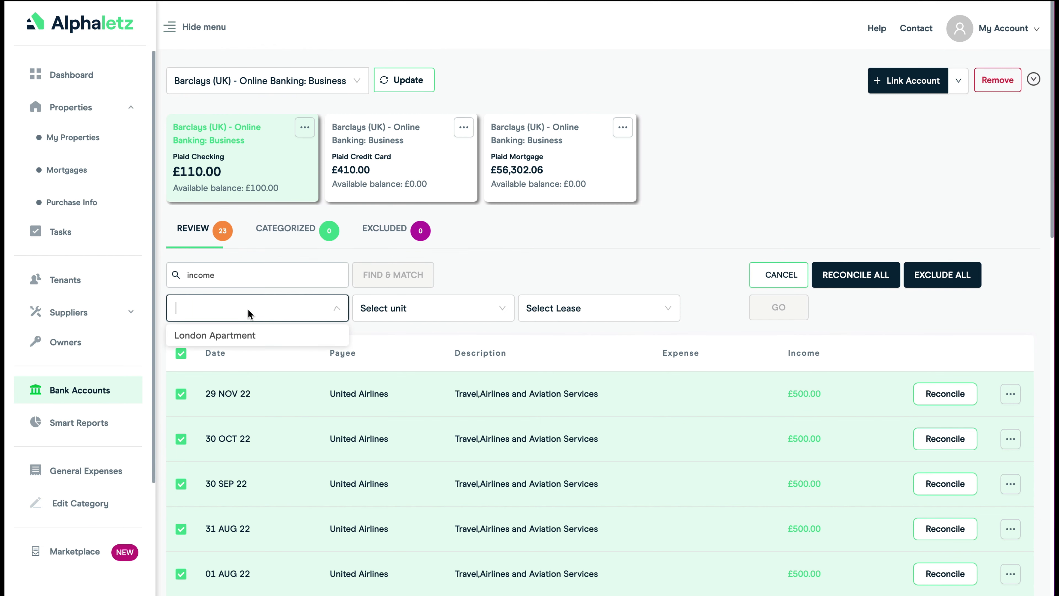
left_click(229, 337)
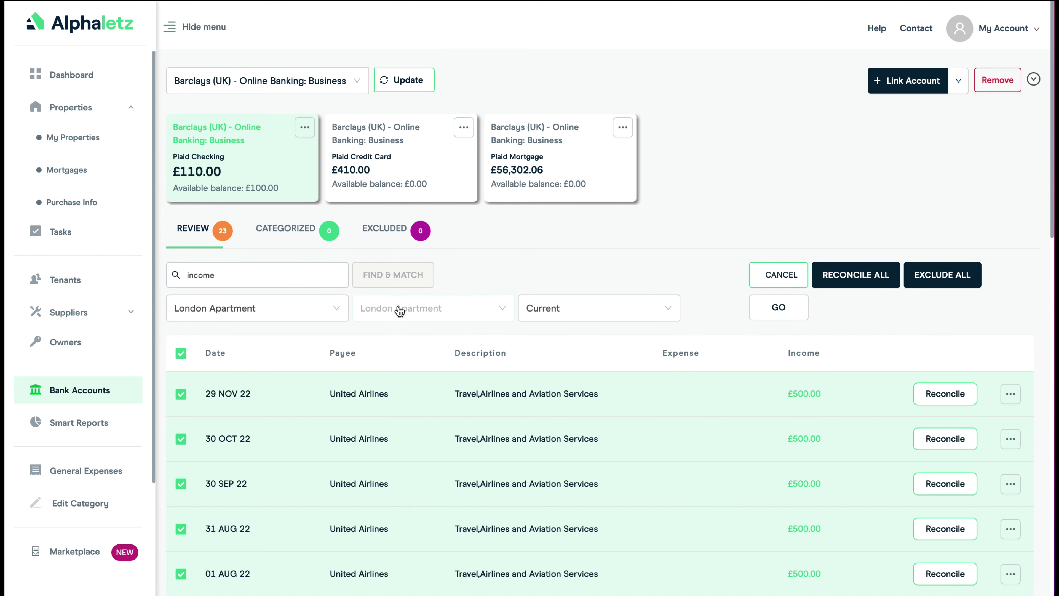
left_click(567, 313)
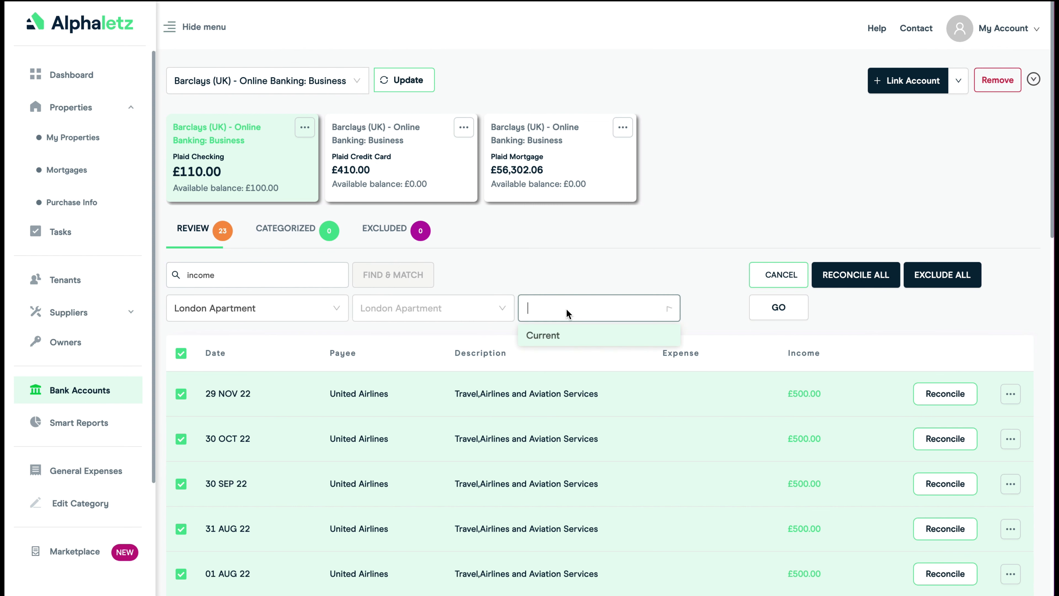
left_click(543, 339)
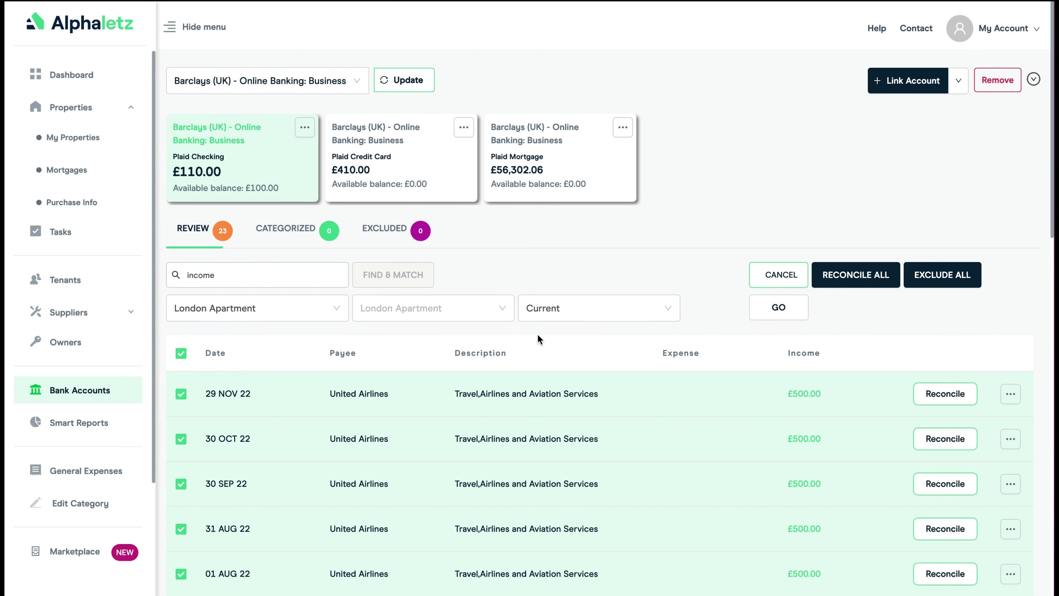
left_click(776, 309)
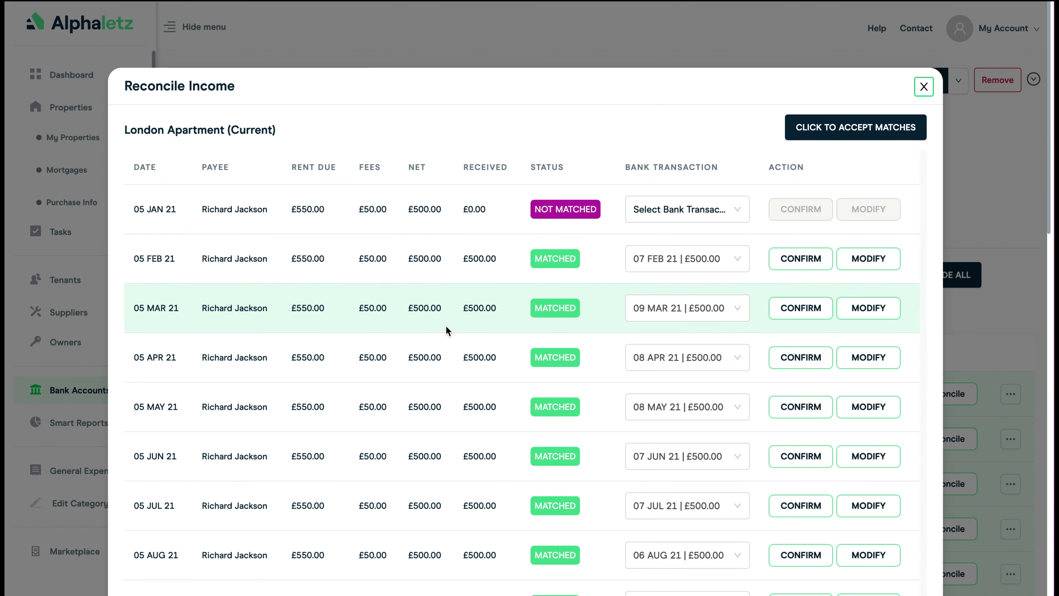
- Review the proposed rent matches for London Apartment, accept all matches and close the Reconcile Income window
scroll(445, 326, "down", 5)
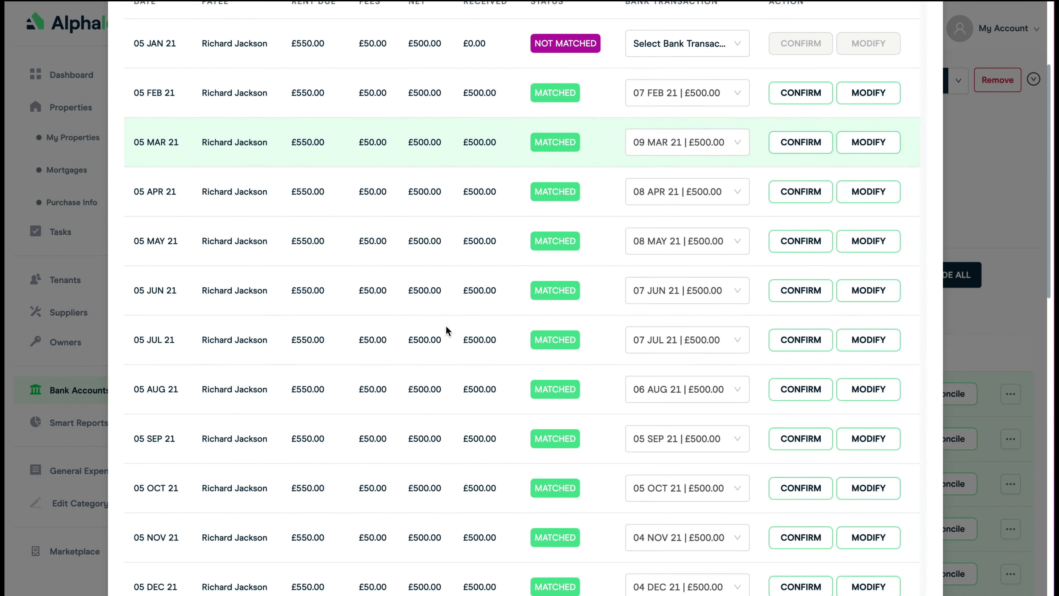
scroll(446, 328, "down", 12)
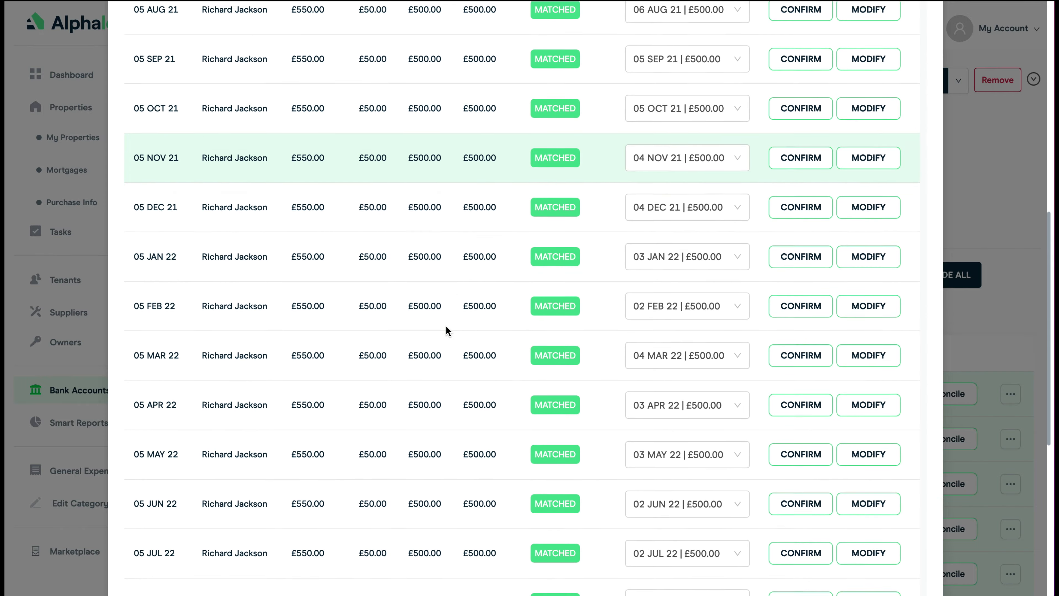
scroll(445, 330, "down", 7)
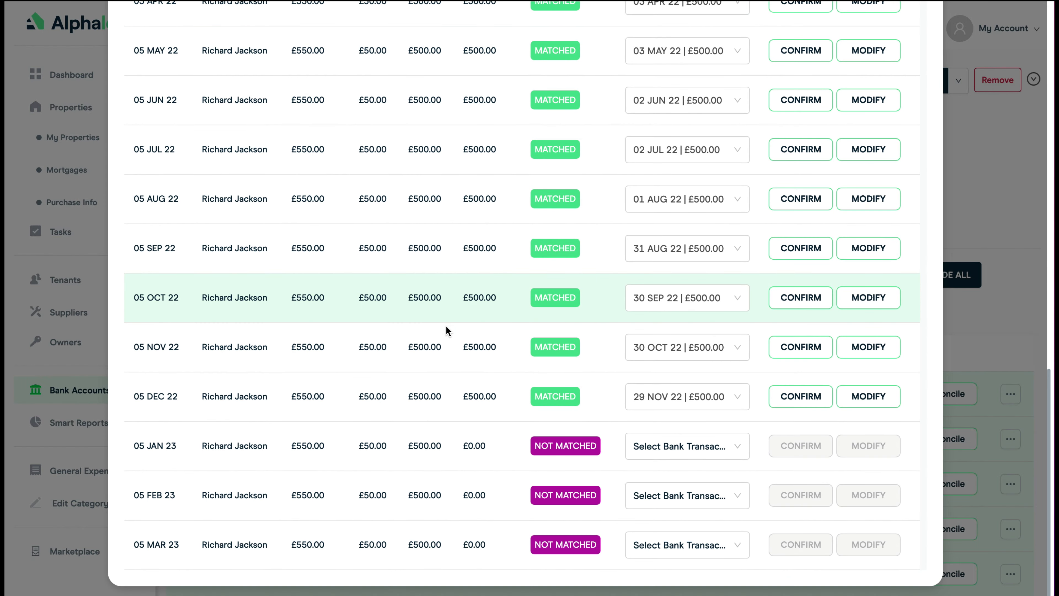
scroll(447, 330, "up", 9)
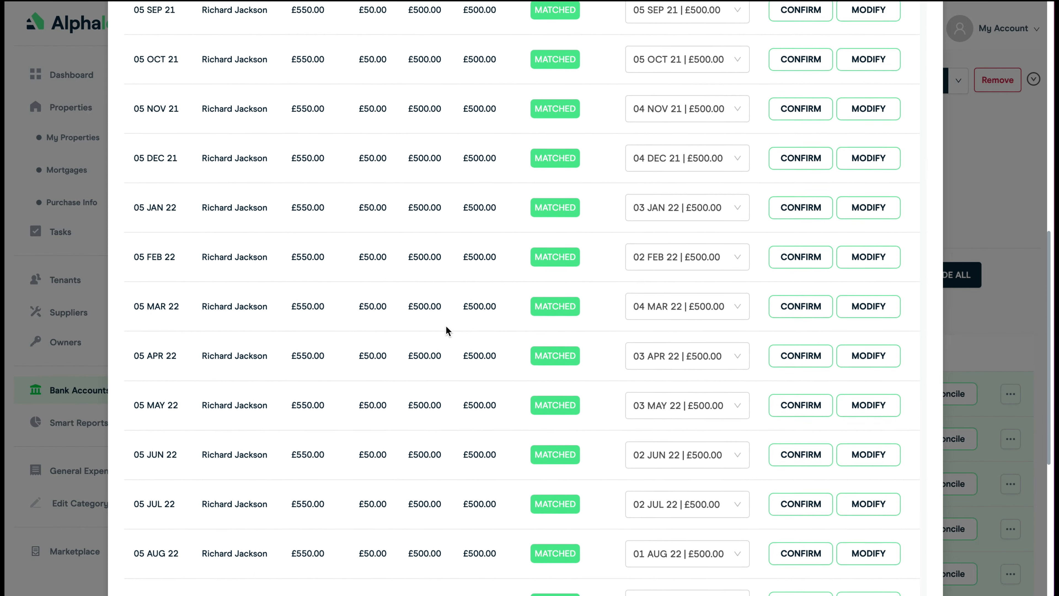
scroll(446, 327, "up", 9)
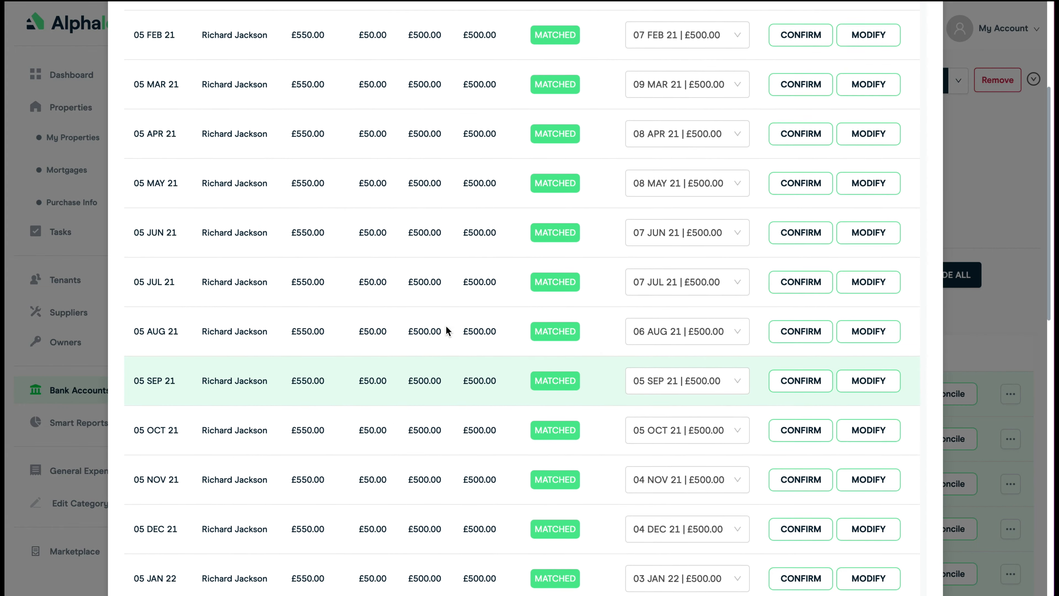
scroll(446, 326, "up", 4)
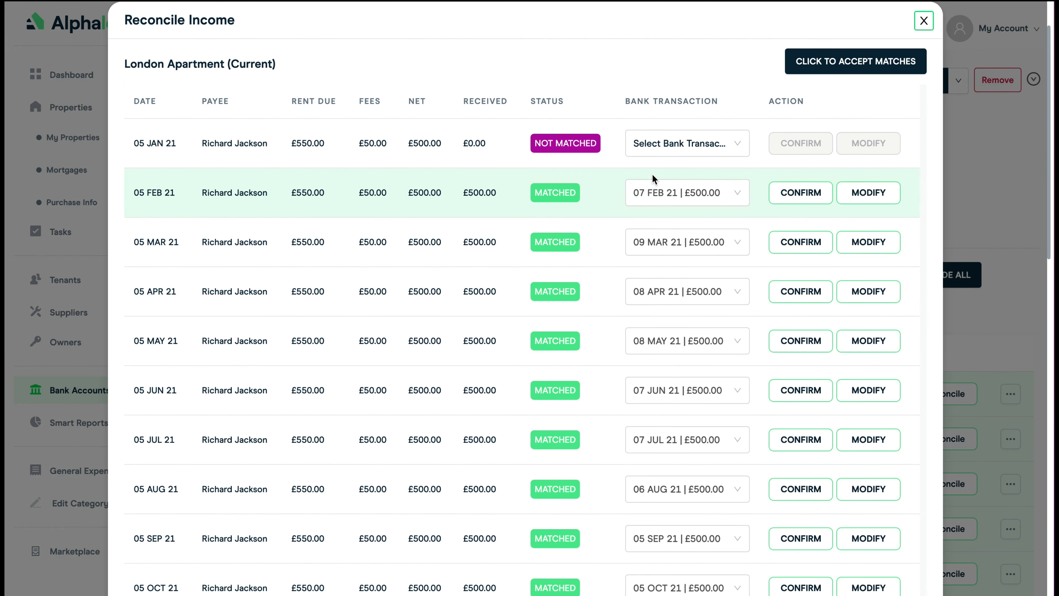
left_click(841, 63)
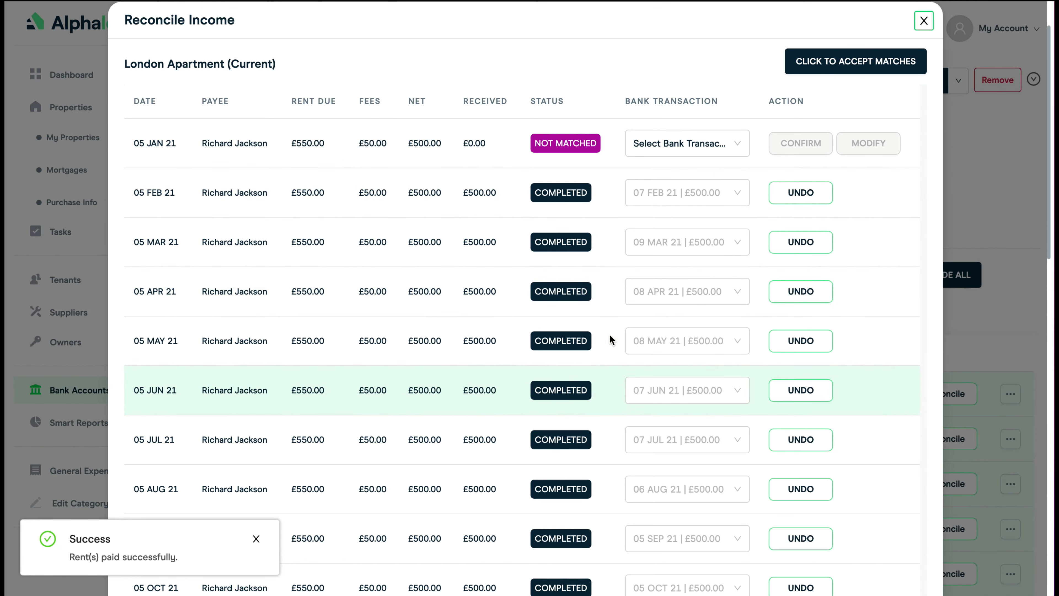
left_click(924, 22)
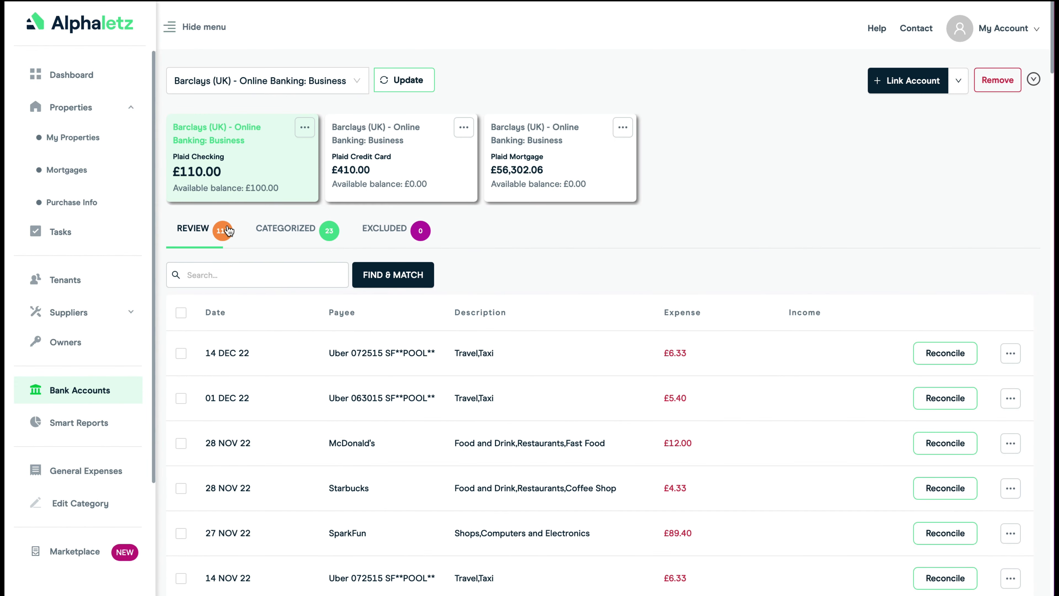
- View the categorized rent payments and open the My Properties list to check the rent received
left_click(286, 230)
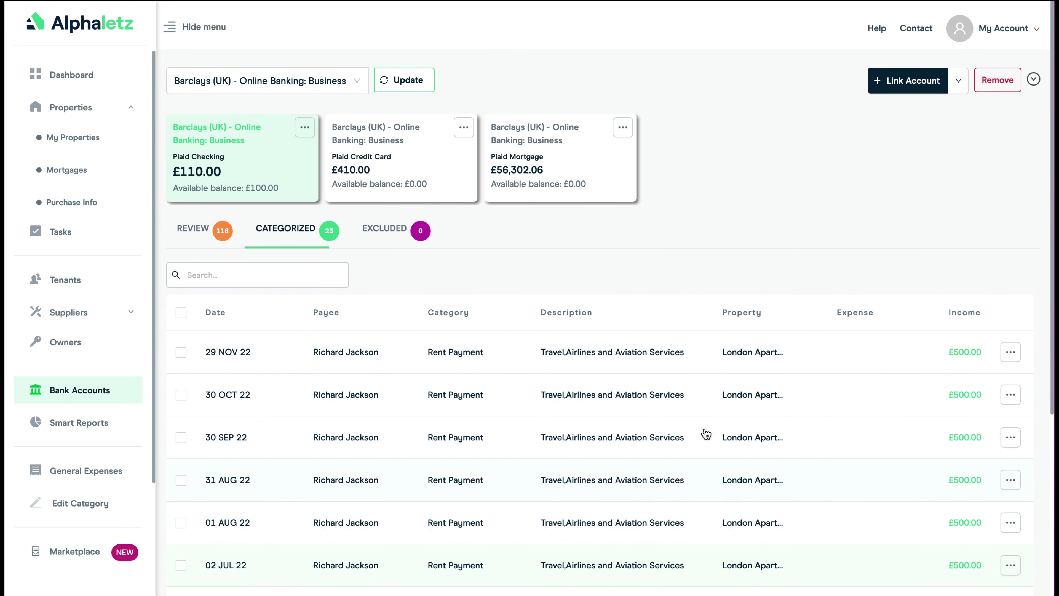
left_click(70, 140)
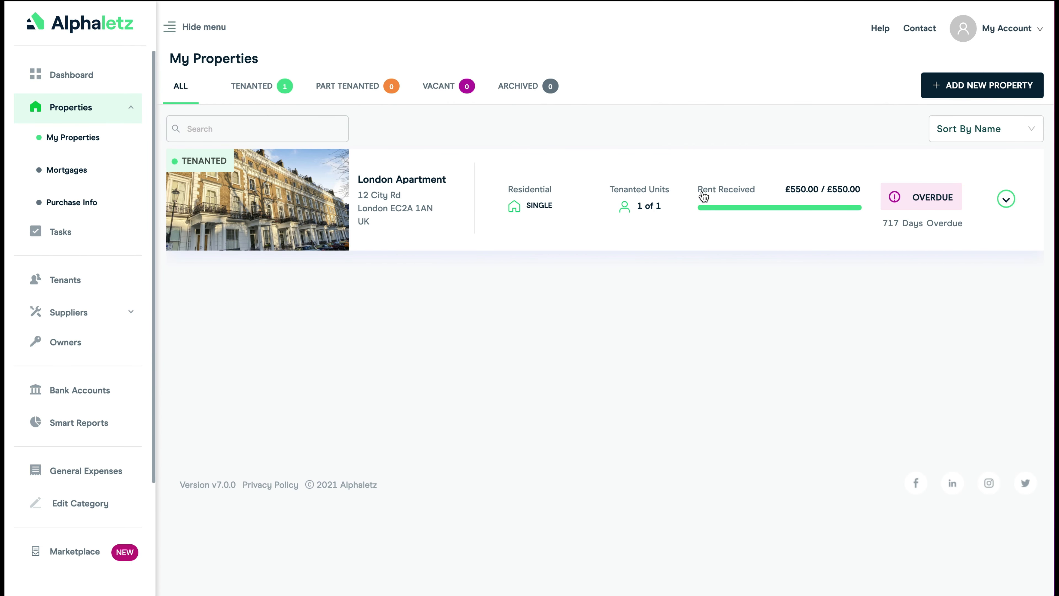
- Open the London Apartment property and review its overview, including the lease, tenants and property images
left_click(391, 181)
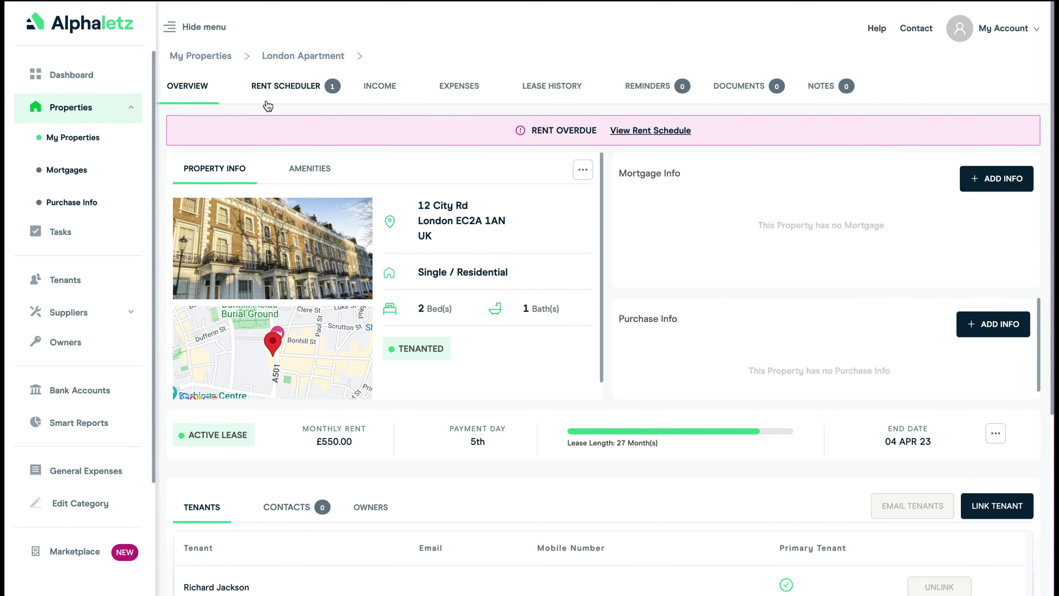
scroll(158, 170, "down", 3)
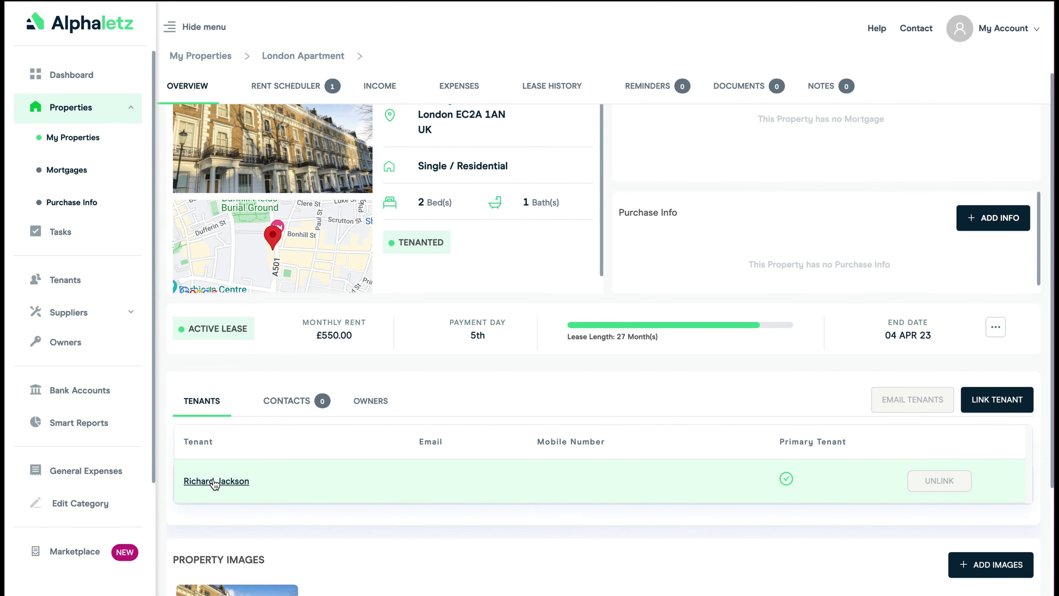
scroll(165, 485, "down", 2)
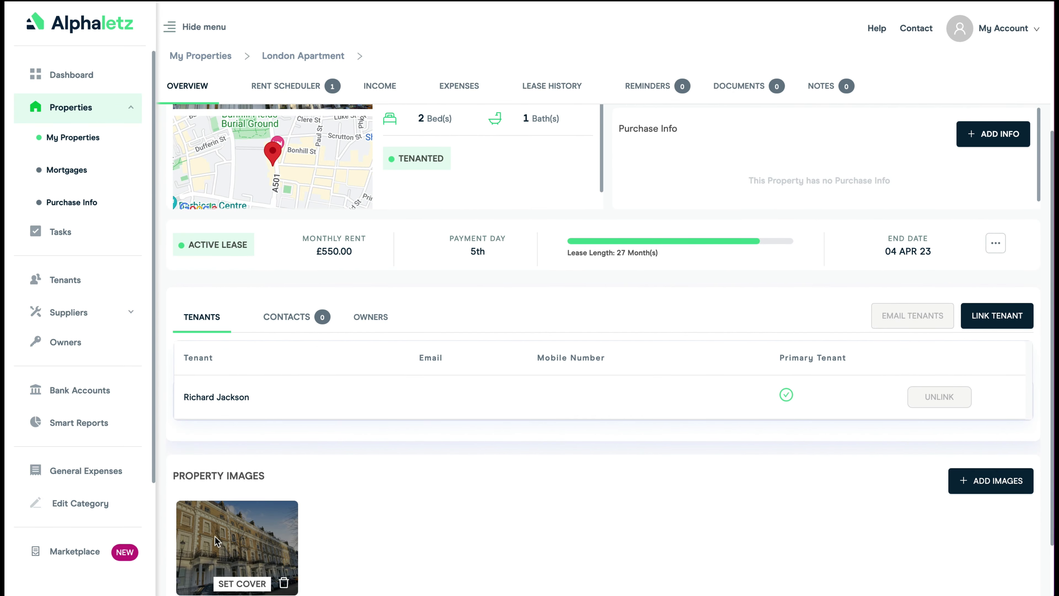
scroll(163, 256, "up", 5)
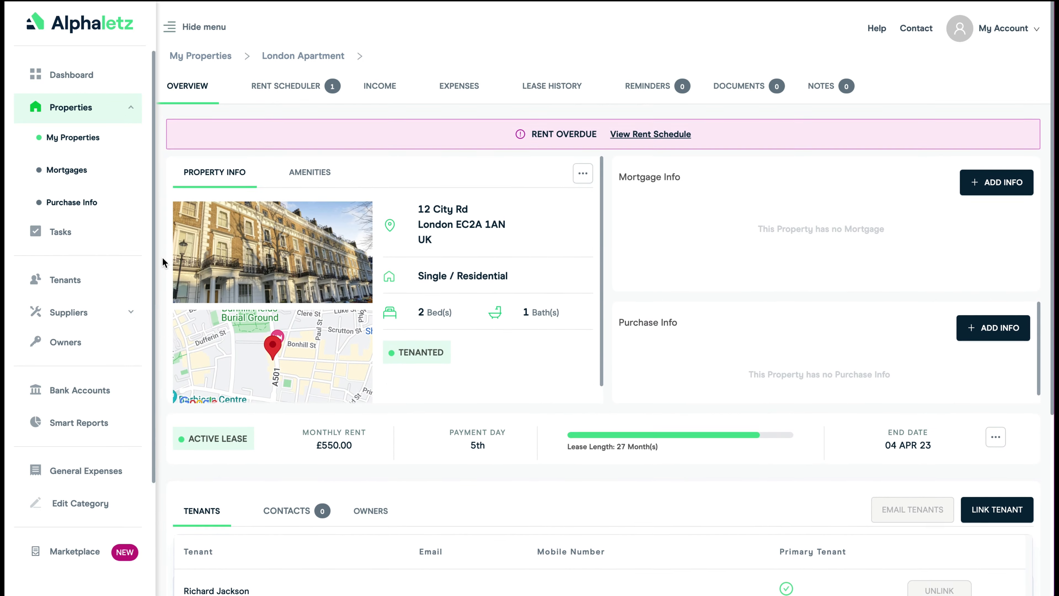
- Review the London Apartment's rent schedule and mark the overdue rent due 05 Jan 21 as paid
left_click(286, 91)
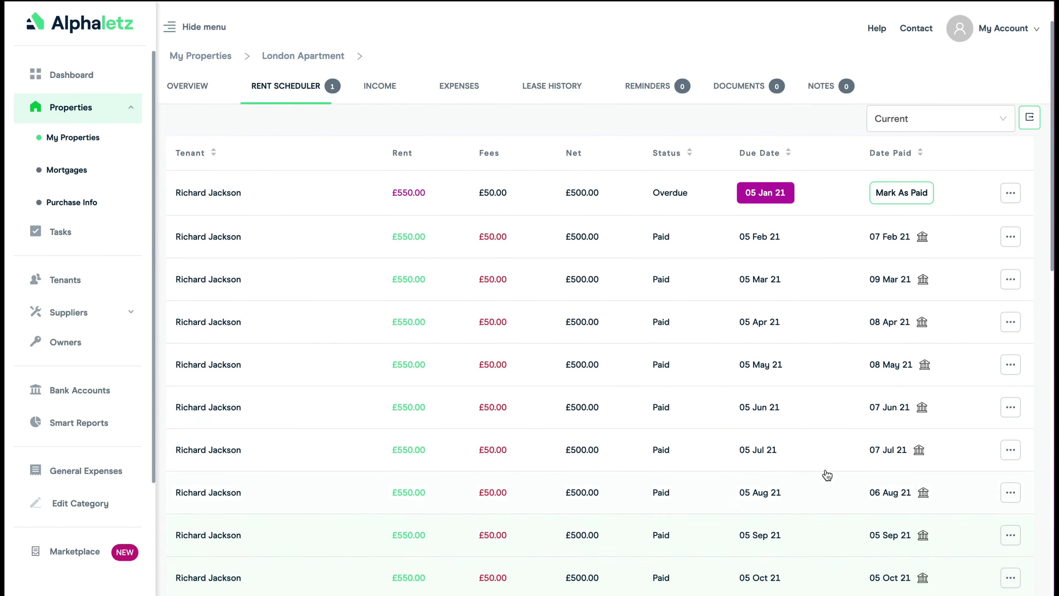
scroll(738, 403, "down", 3)
scroll(739, 403, "down", 9)
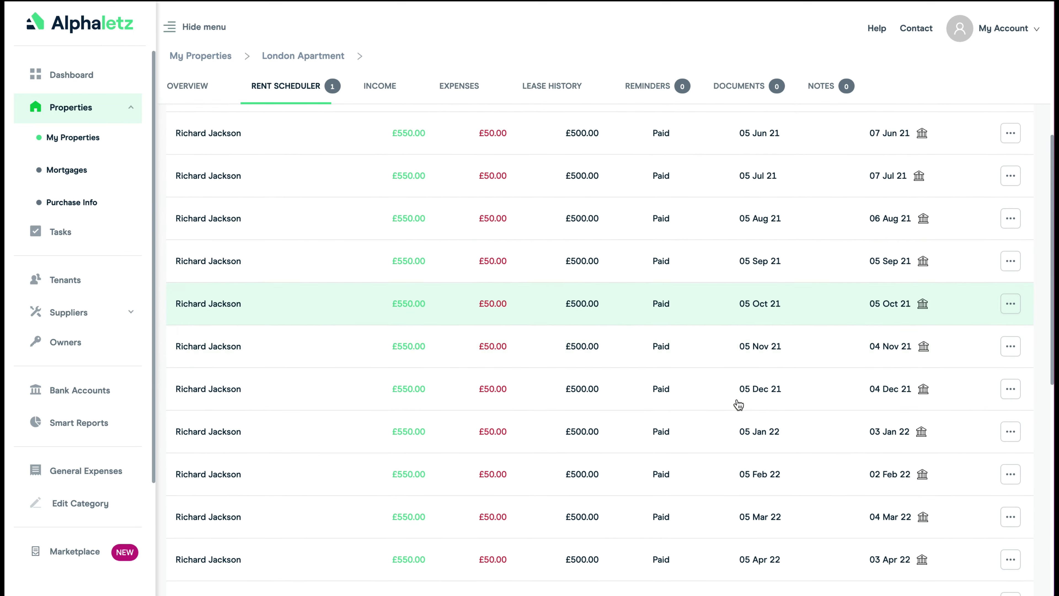
scroll(738, 404, "down", 6)
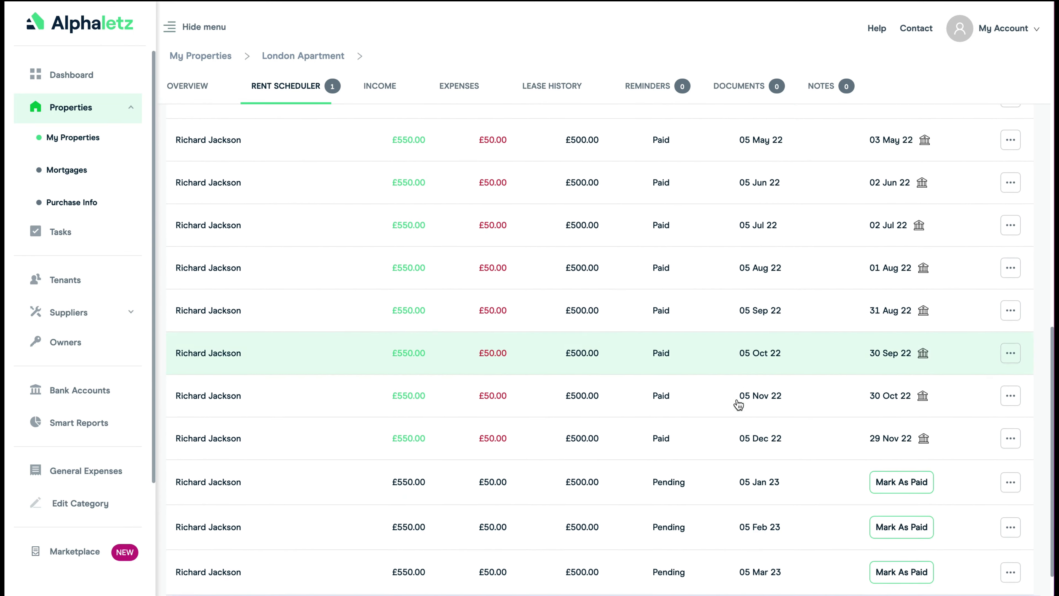
scroll(738, 404, "up", 18)
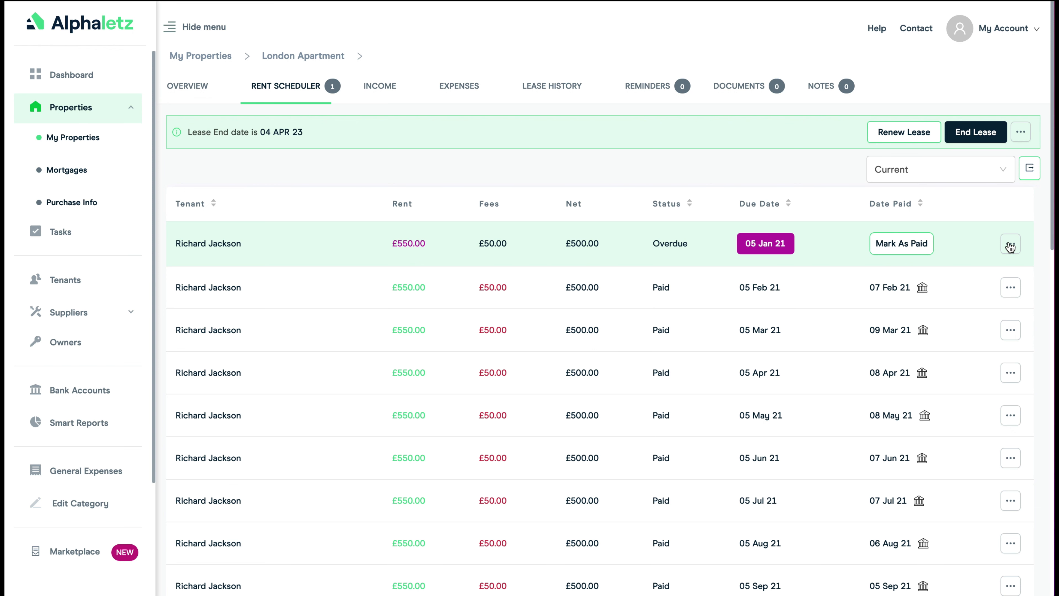
left_click(902, 246)
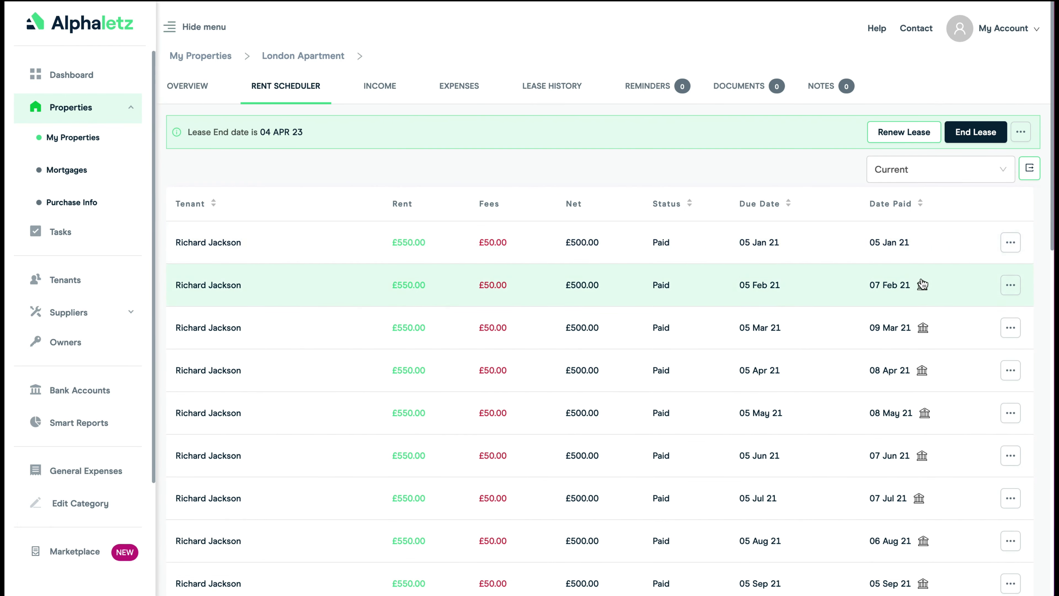
- Update the 05 Jan 21 income to a part payment of £350 paid by the tenant, and mark the remaining overdue balance as paid
left_click(1011, 243)
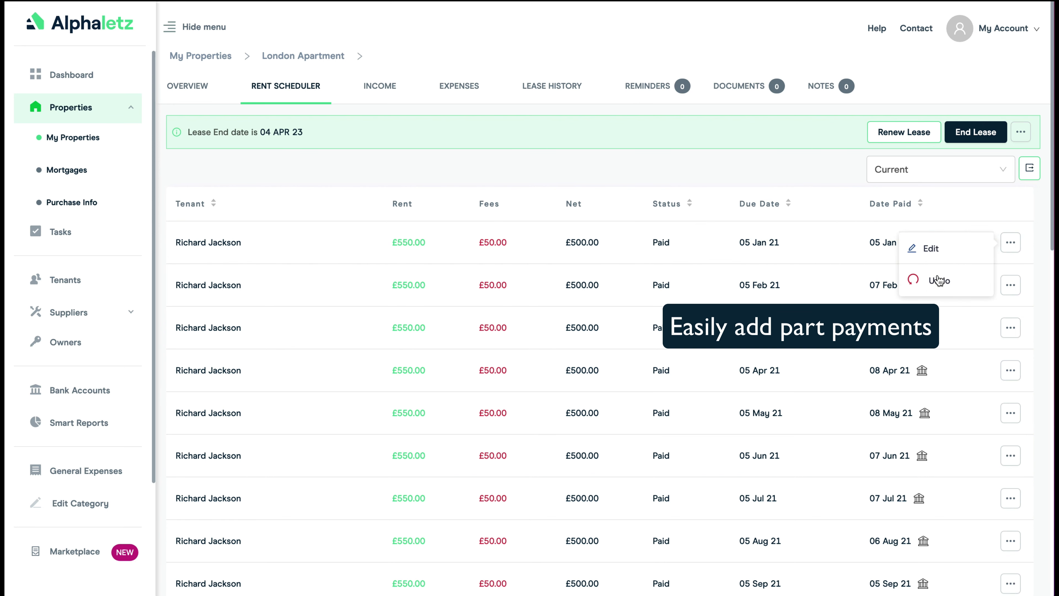
left_click(929, 249)
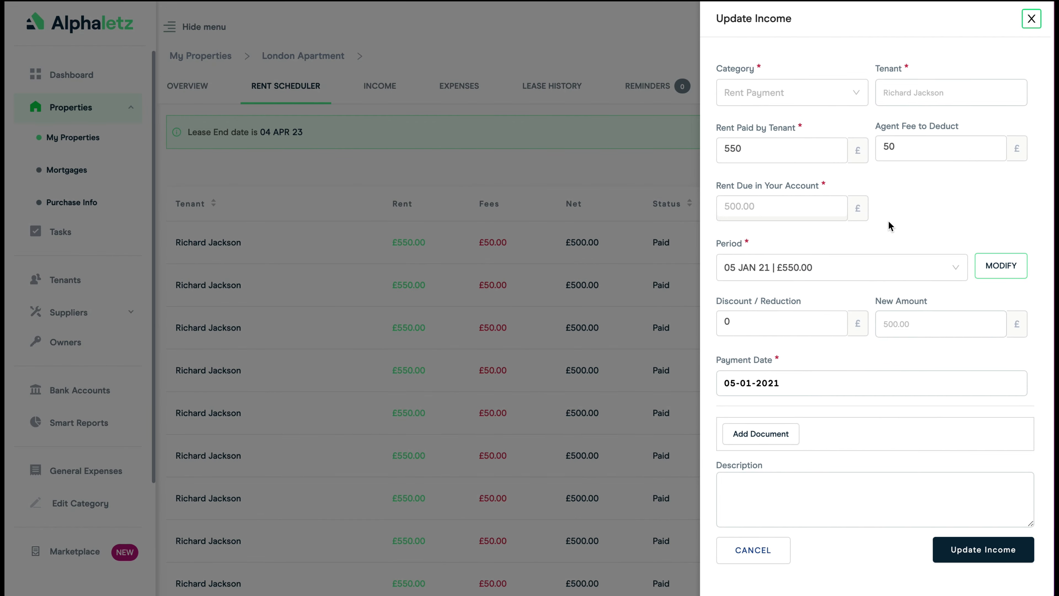
left_click(752, 148)
left_click_drag(752, 149, 717, 150)
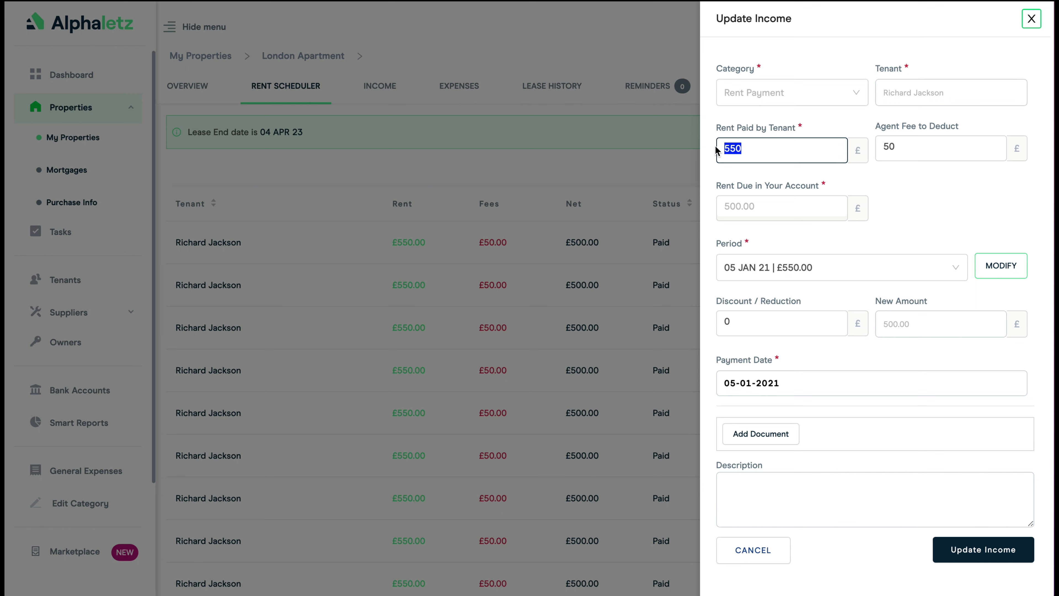
type("3")
key("Tab")
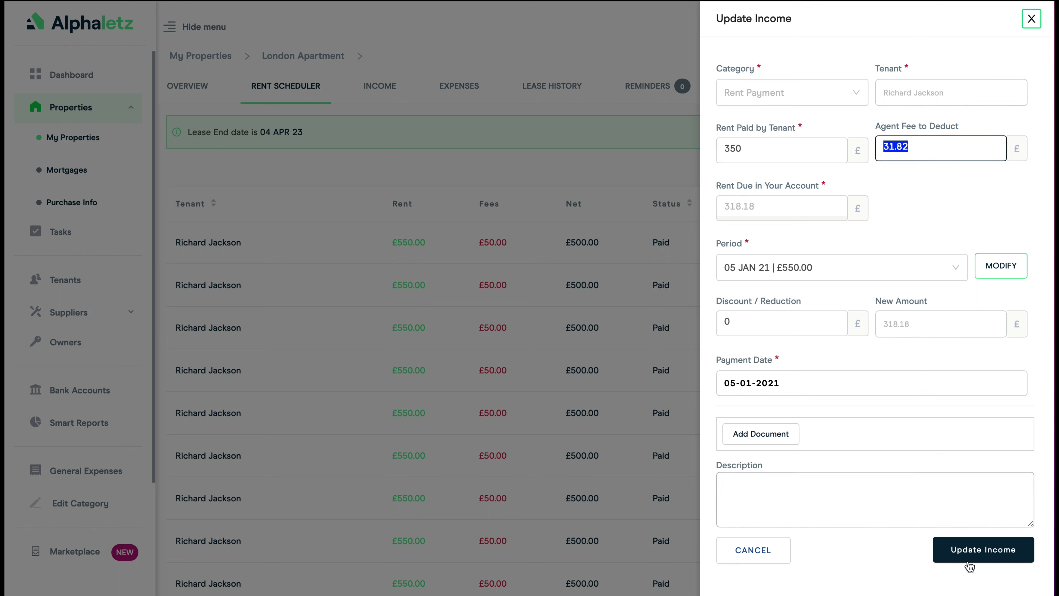
left_click(974, 551)
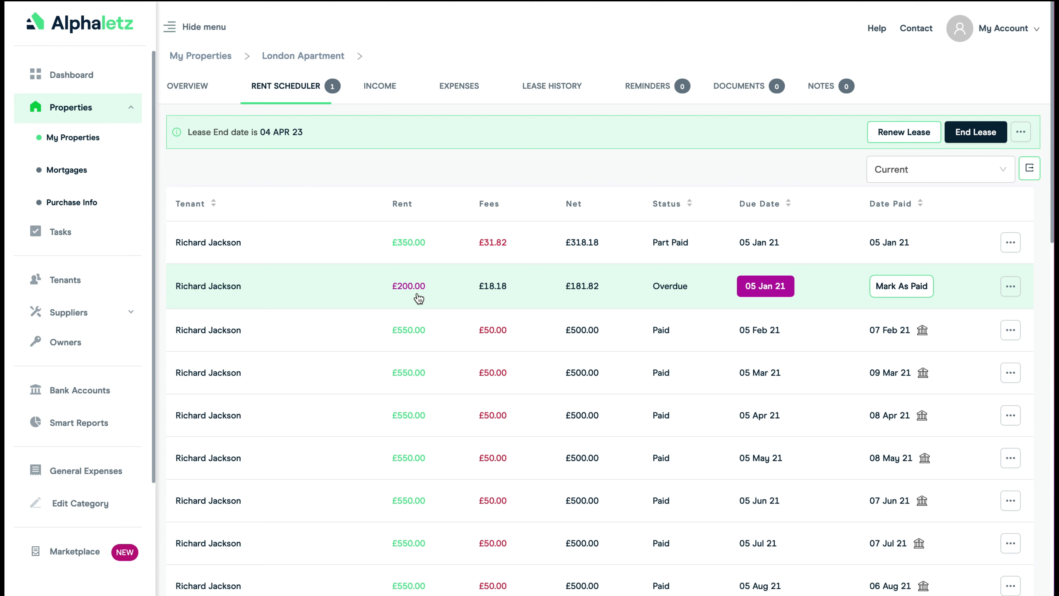
left_click(894, 291)
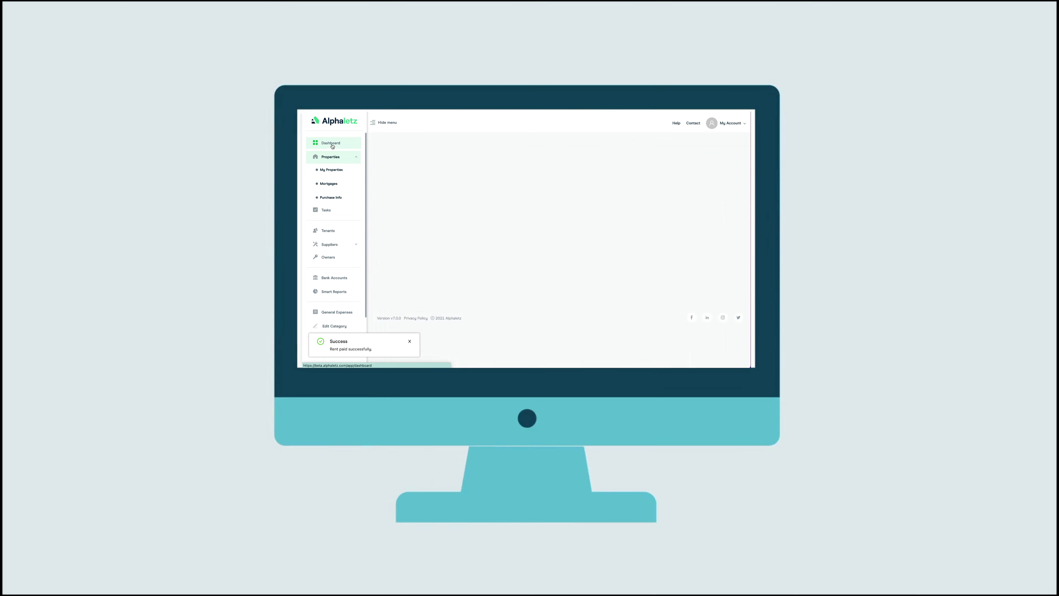